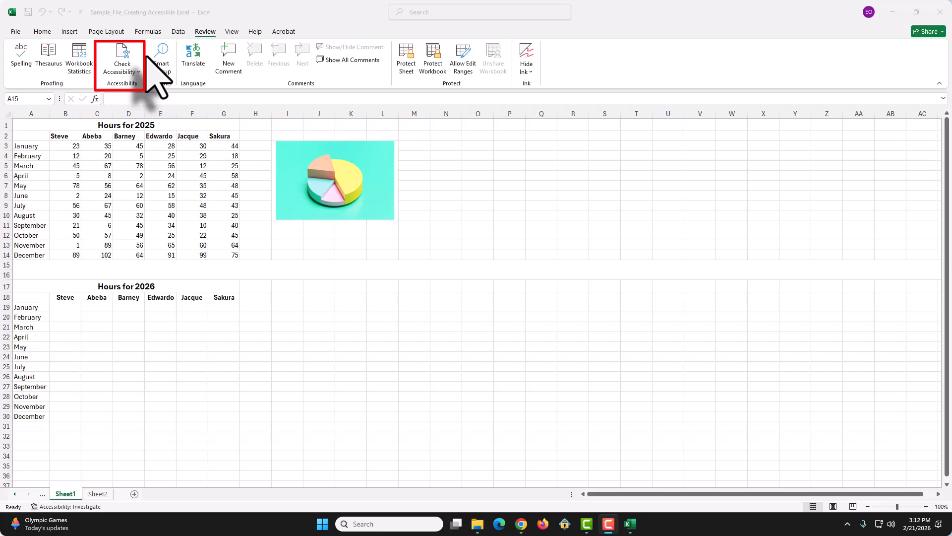
left_click(126, 63)
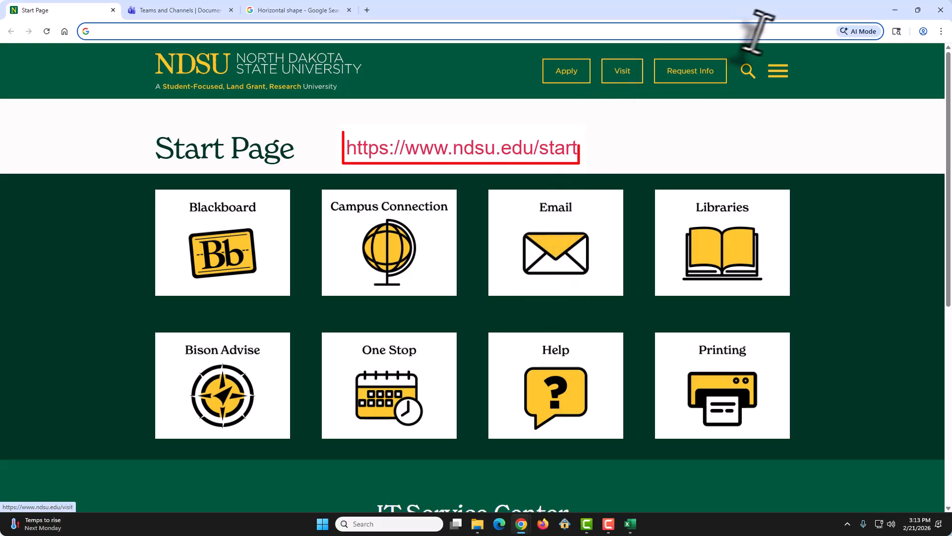
Step: Search the NDSU site for "software and application events calendar" and open the Software and Application Events Calendar page
left_click(750, 76)
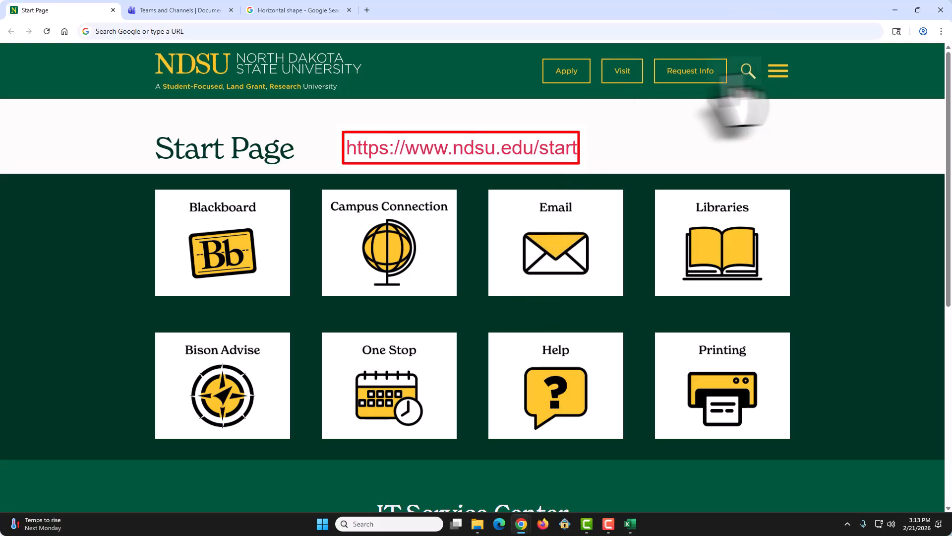
type("so")
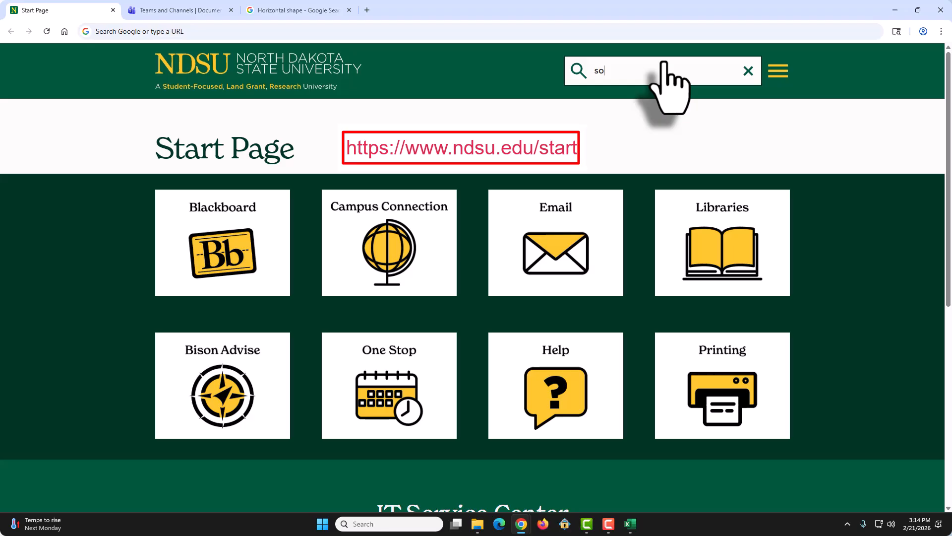
type("ftware and application events calendar")
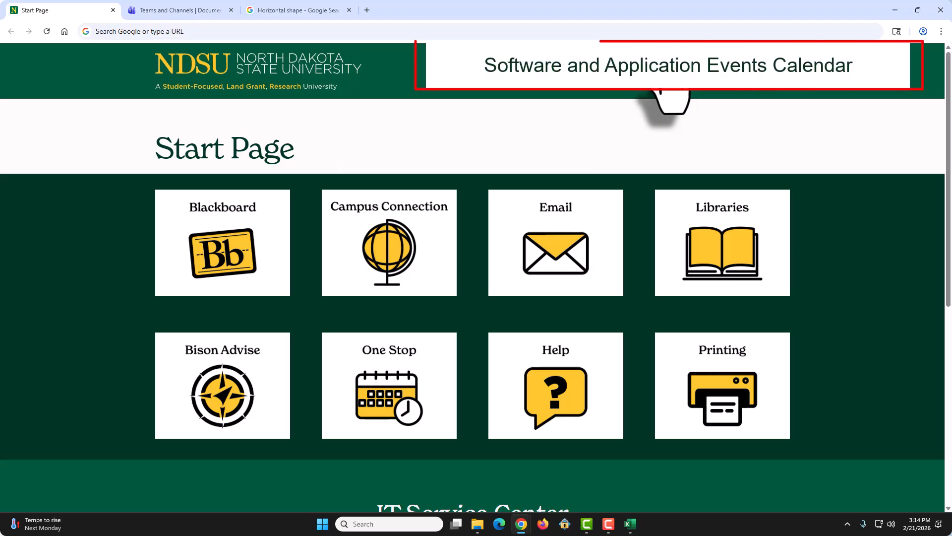
key("Return")
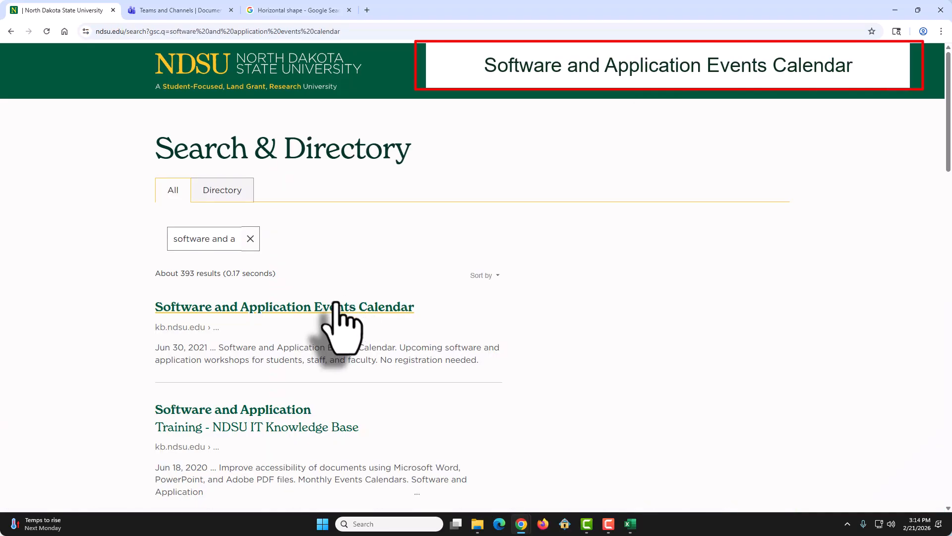
left_click(331, 307)
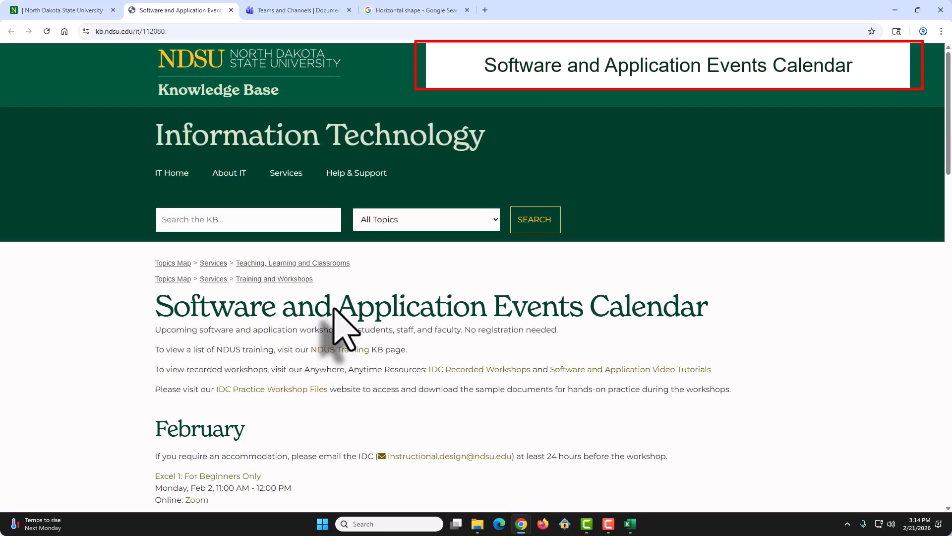
Step: Go to the IDC Practice Workshop Files site and open the practice file for "Creating Accessible Spreadsheets in Microsoft Excel"
scroll(340, 308, "down", 2)
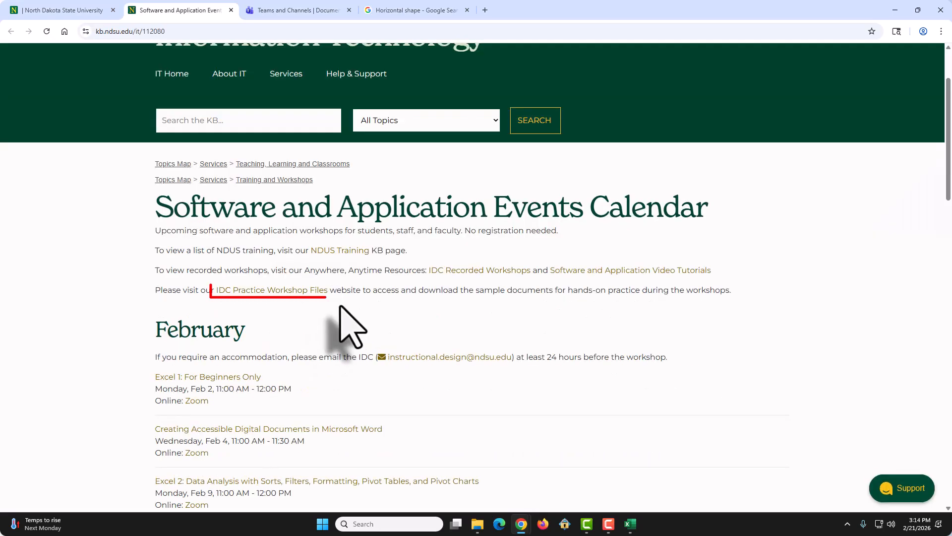
left_click(280, 293)
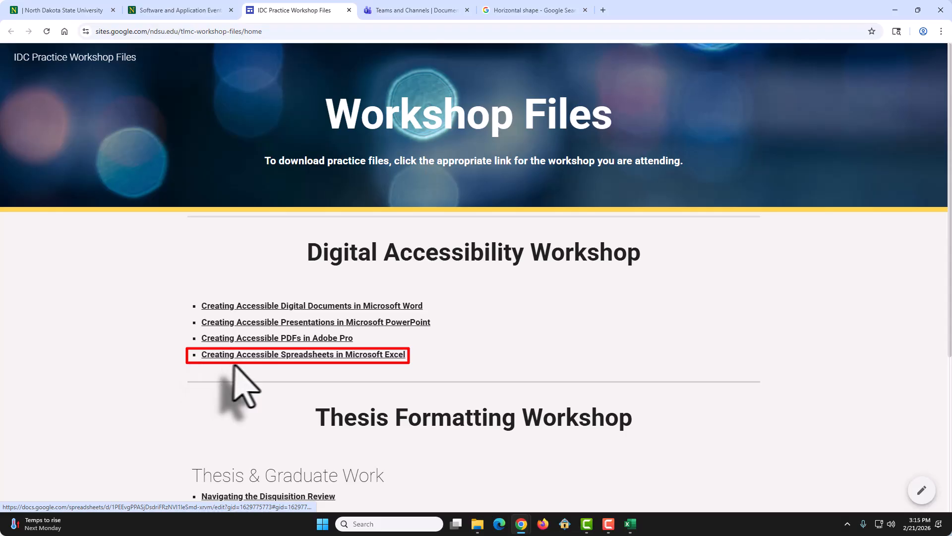
left_click(335, 357)
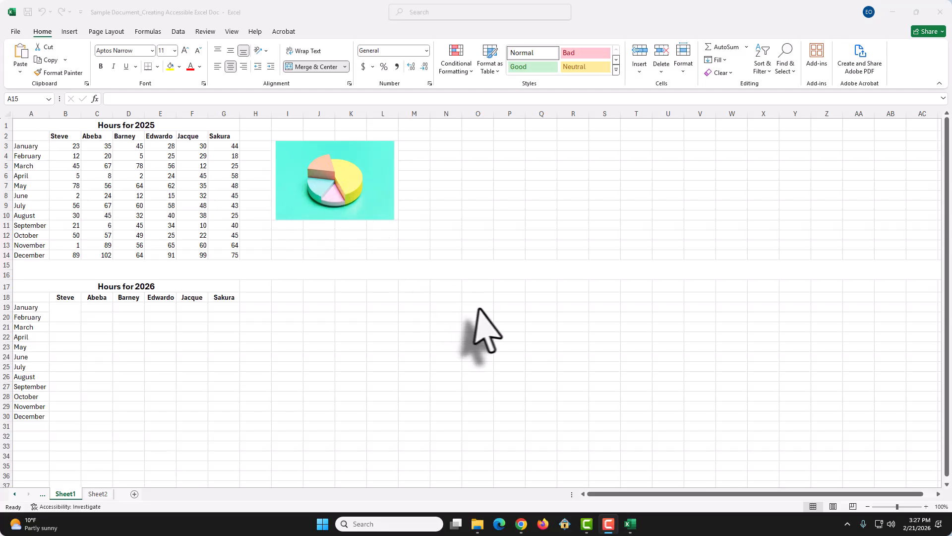
Step: Switch to the sample workbook in Excel and run the accessibility checker on it
left_click(287, 213)
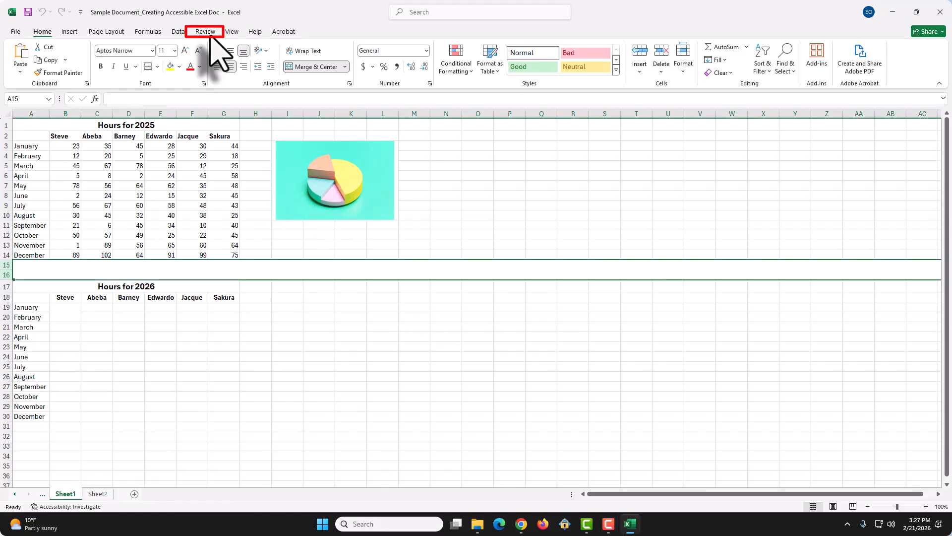
left_click(208, 33)
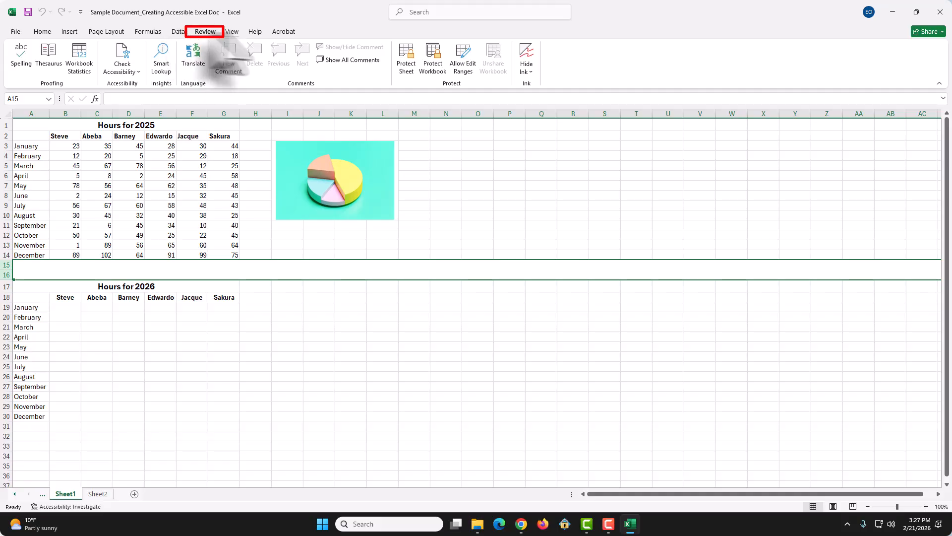
left_click(139, 74)
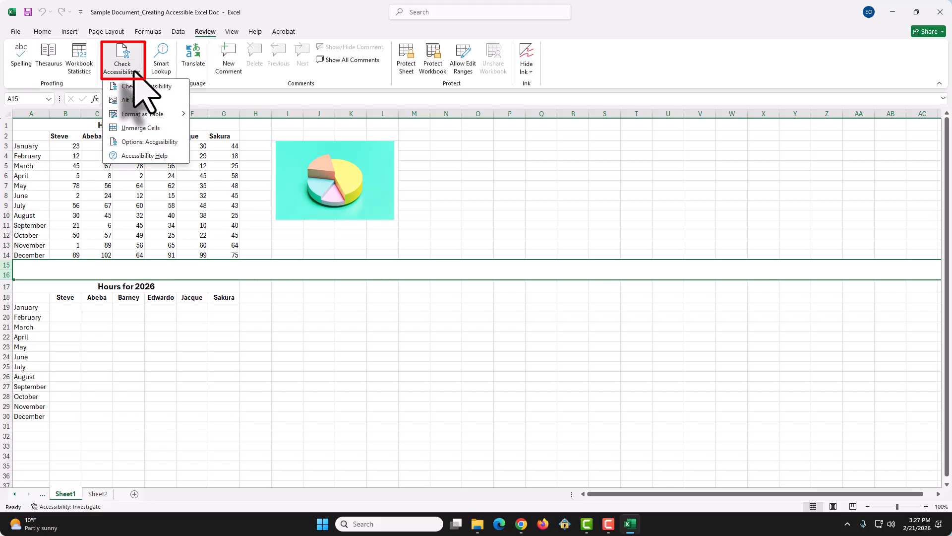
left_click(139, 86)
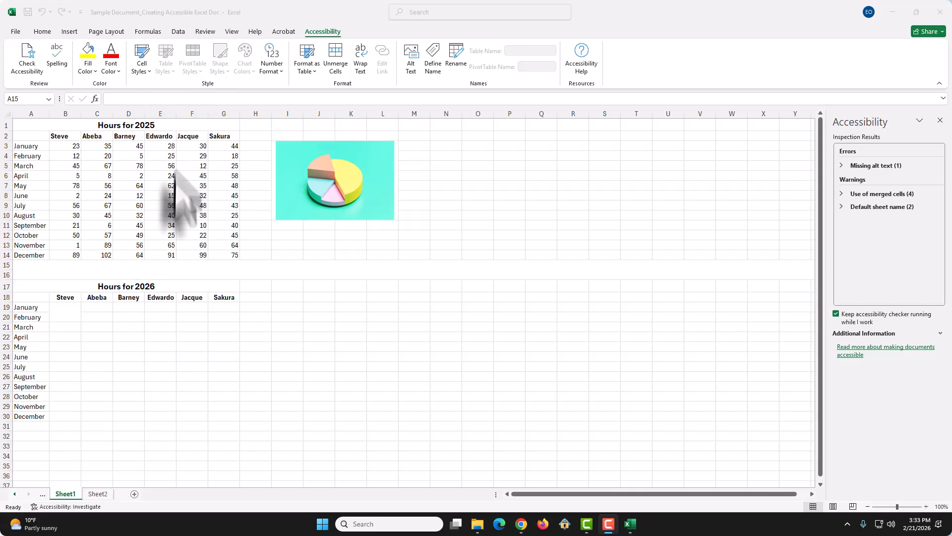
Step: Rename the worksheet Sheet1 as Employee_Hours_2025_2026
double_click(65, 494)
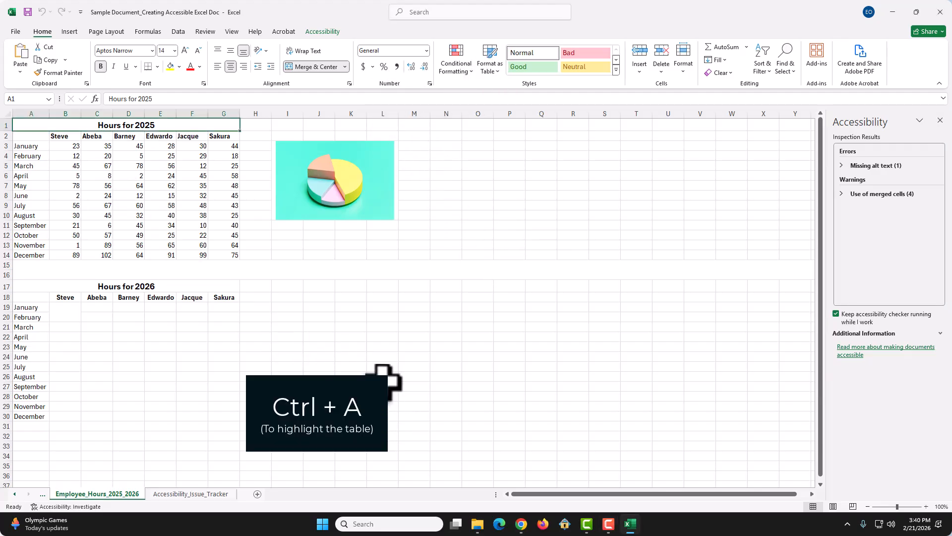
Step: Try to format the entire Employee_Hours_2025_2026 sheet as a table with headers
key("ctrl+a")
left_click(351, 406)
key("ctrl+a")
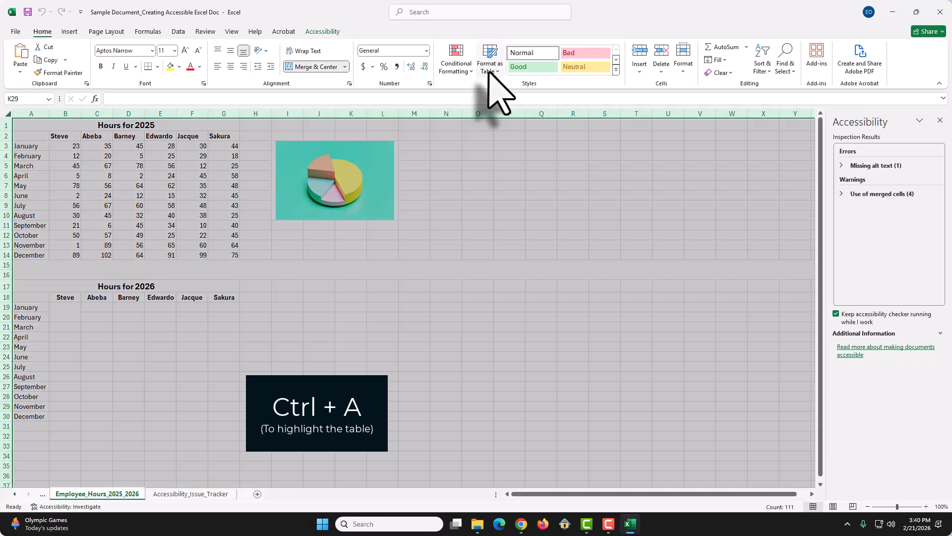
left_click(494, 67)
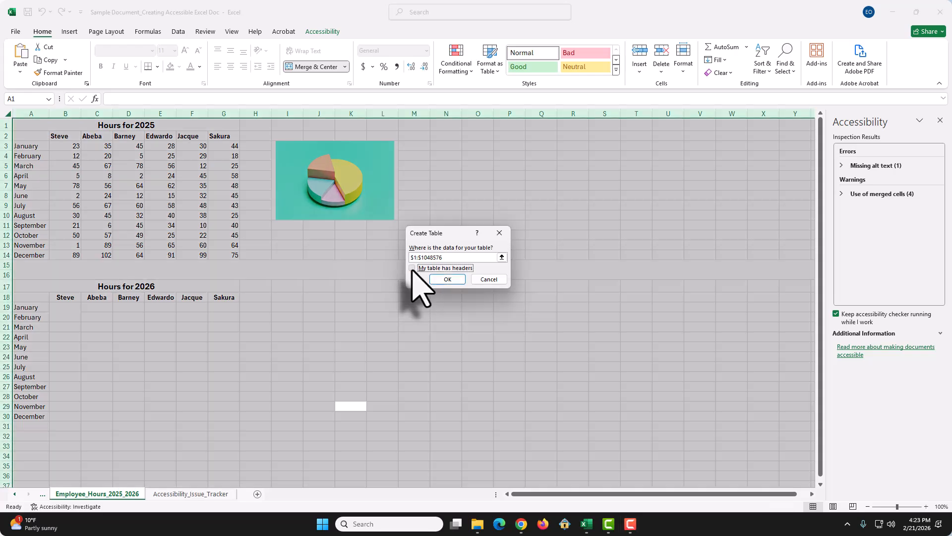
left_click(412, 268)
left_click(447, 279)
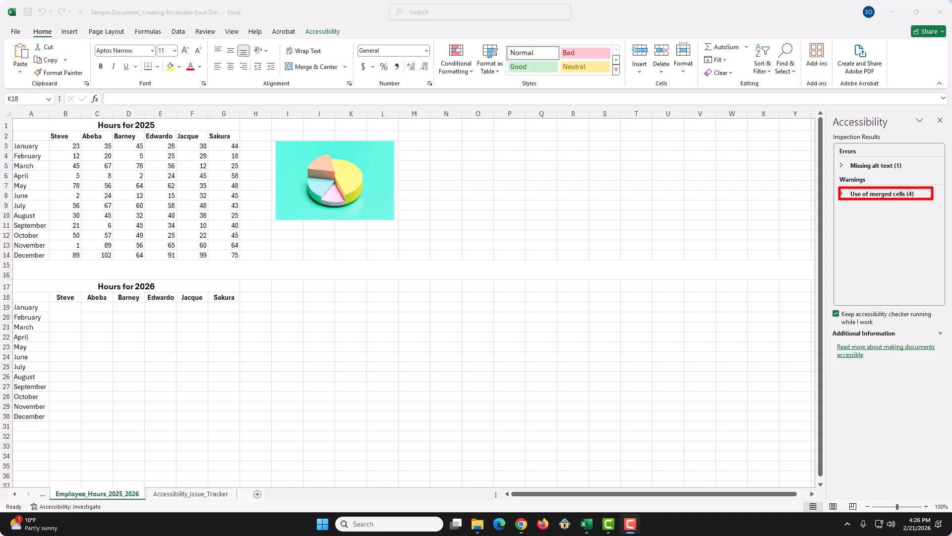
Step: Unmerge the ranges flagged by the accessibility checker across both sheets: 15:16, B19:B20, D5:D6 and C10:C11
key("ctrl+Page_Down")
left_click(425, 228)
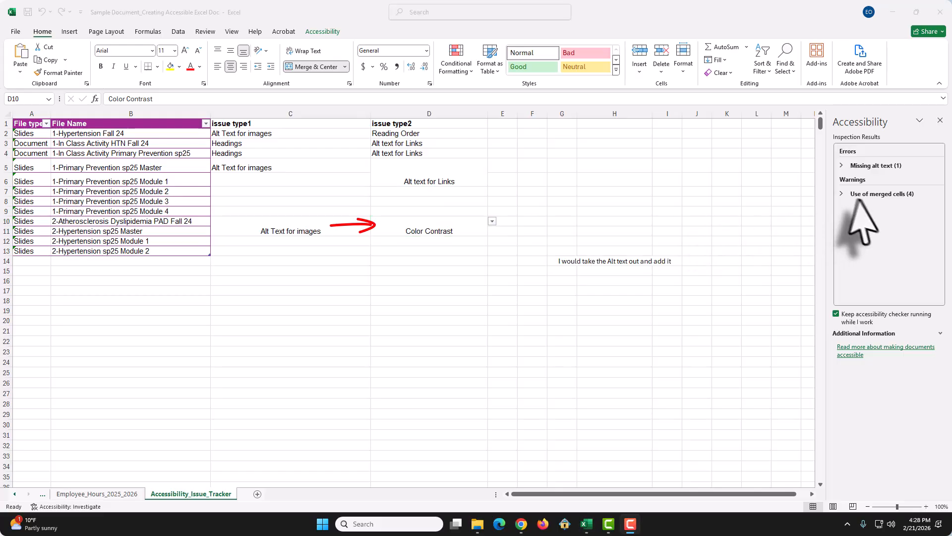
left_click(842, 193)
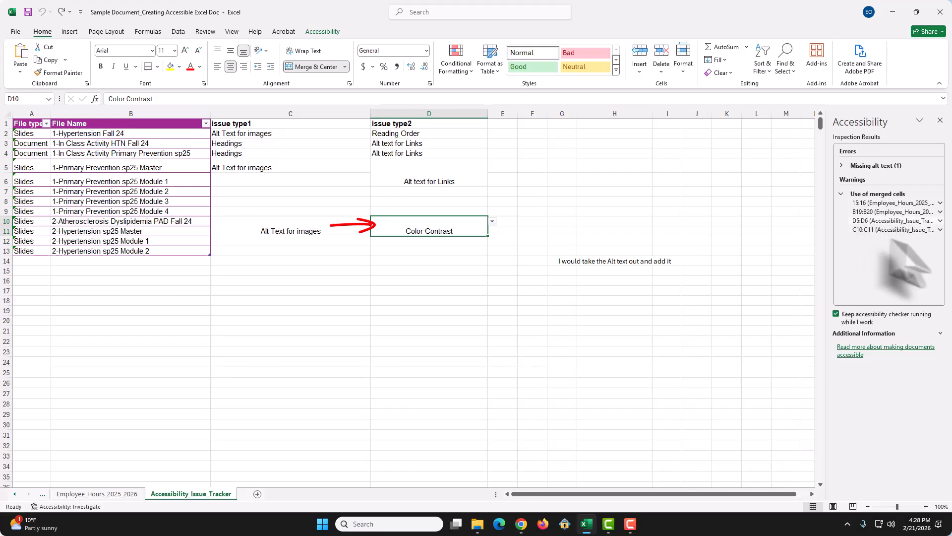
left_click(899, 203)
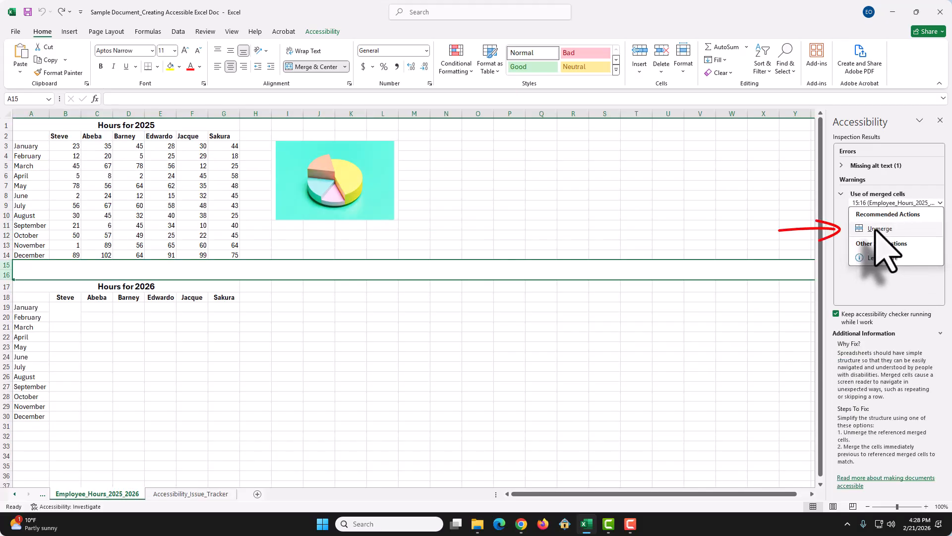
left_click(876, 230)
left_click(877, 203)
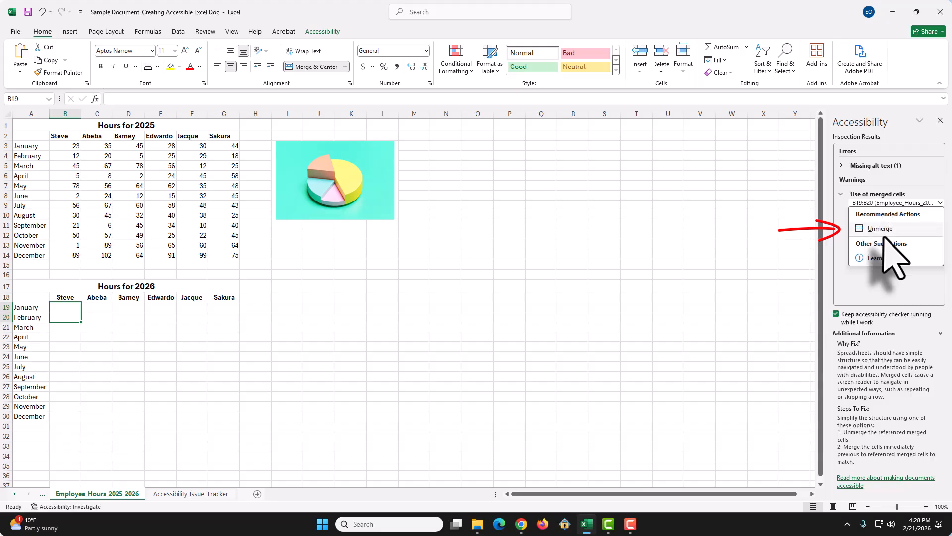
left_click(880, 229)
left_click(878, 204)
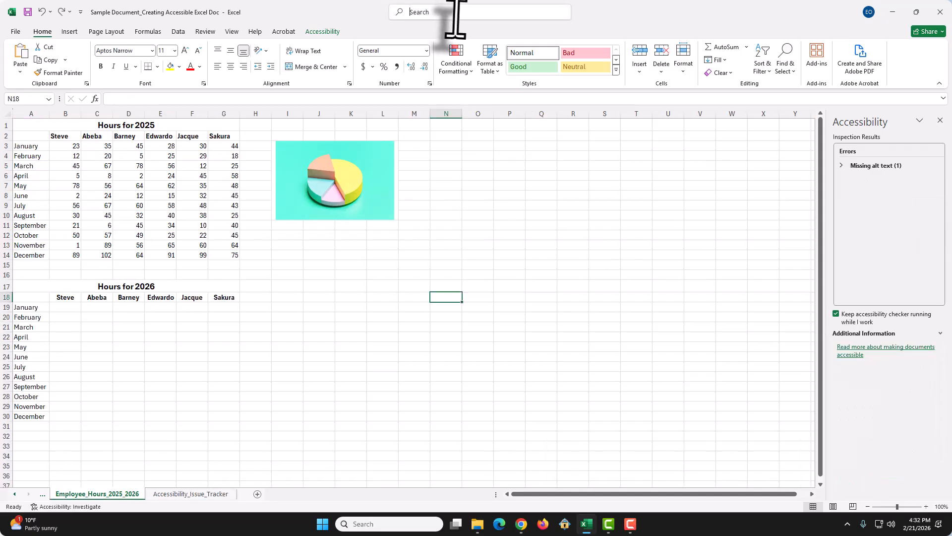
Step: Select all blank cells on the Employee_Hours_2025_2026 sheet with Go To Special
left_click(452, 14)
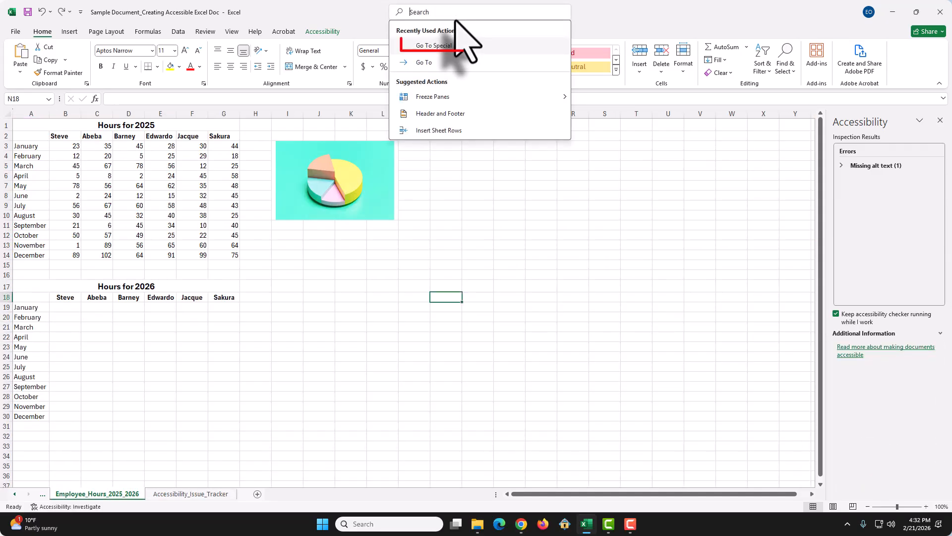
left_click(456, 48)
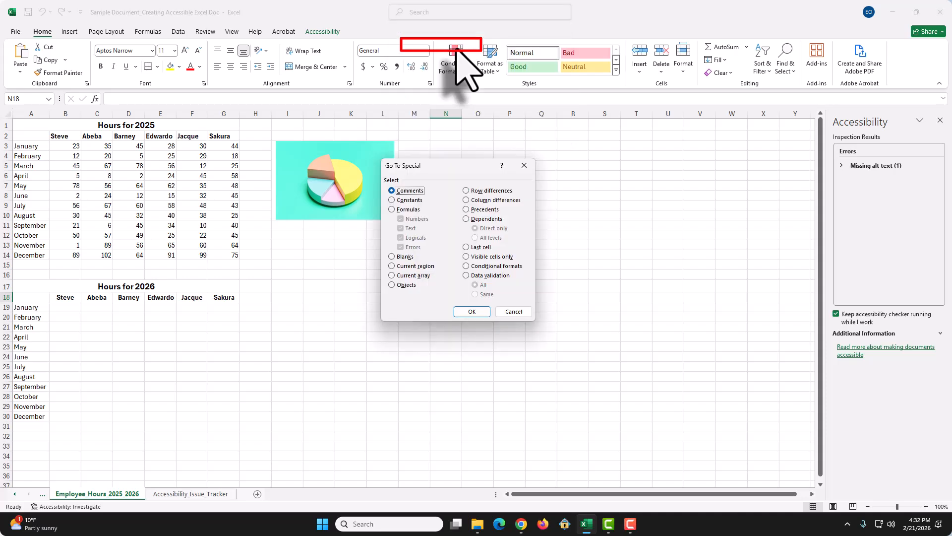
left_click(392, 256)
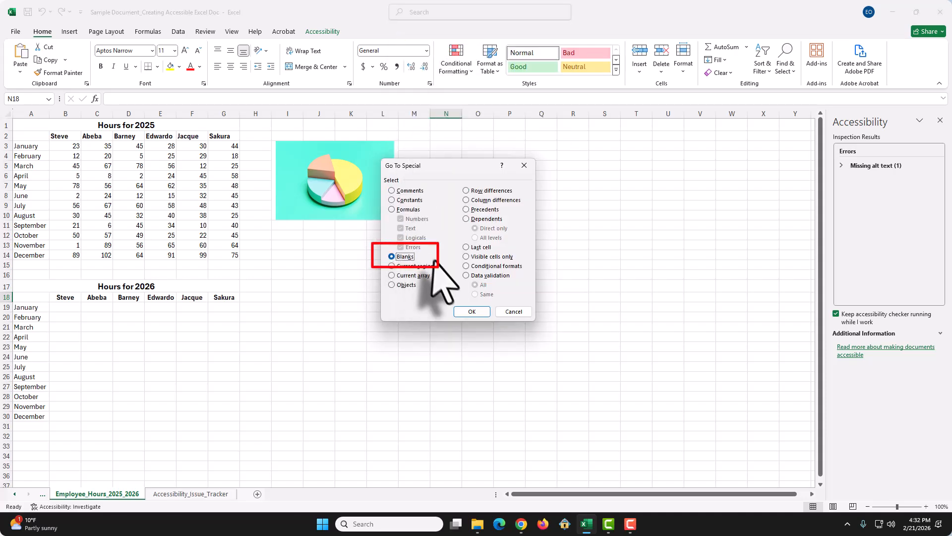
left_click(471, 312)
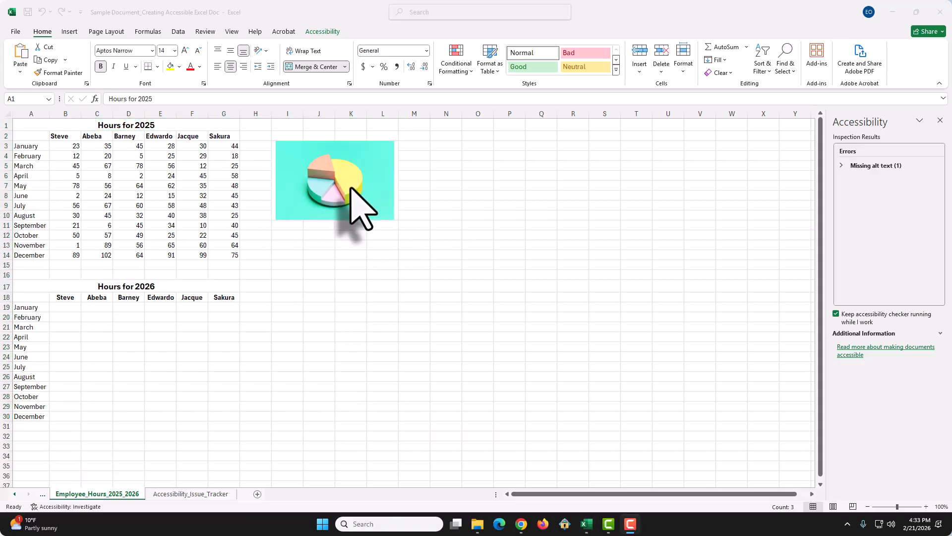
Step: Locate the picture in I3 flagged for missing alt text and paste a description into its alt text
left_click(841, 166)
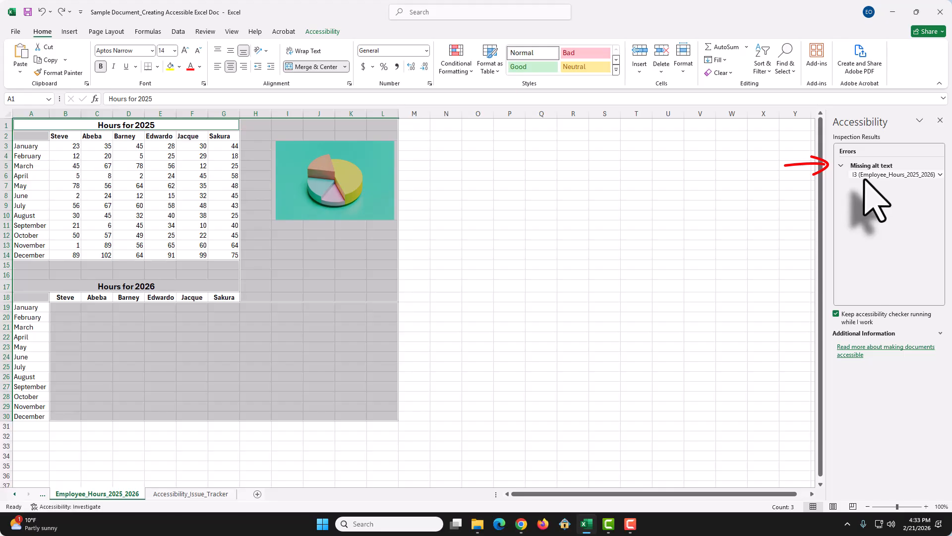
left_click(865, 177)
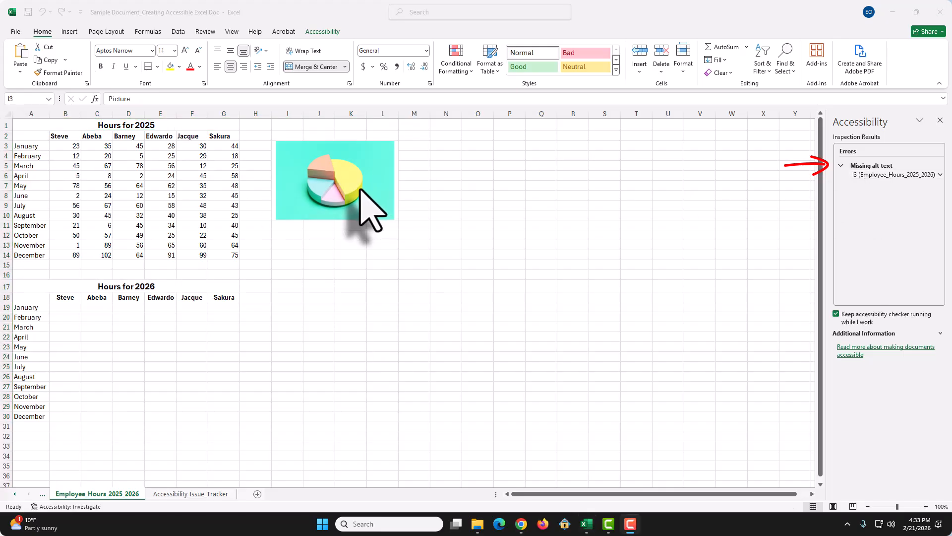
left_click(359, 189)
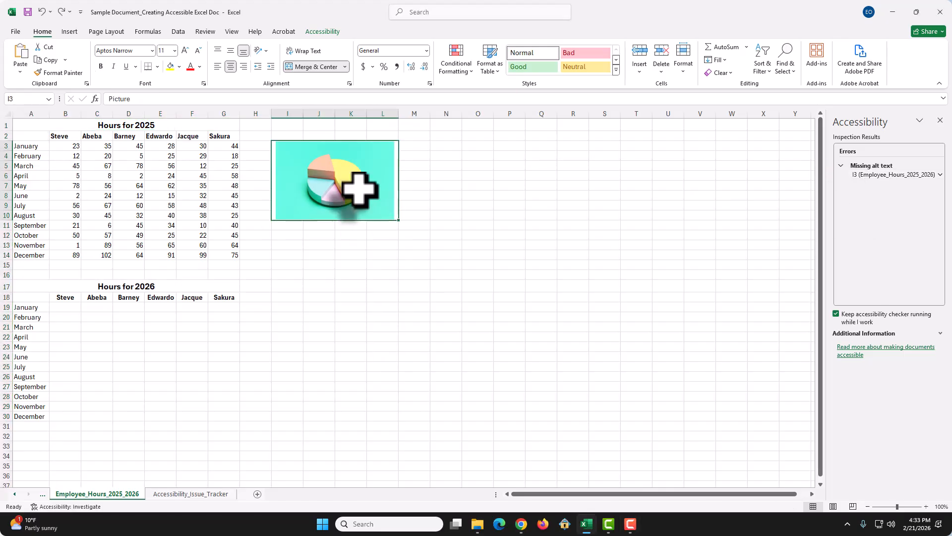
right_click(359, 189)
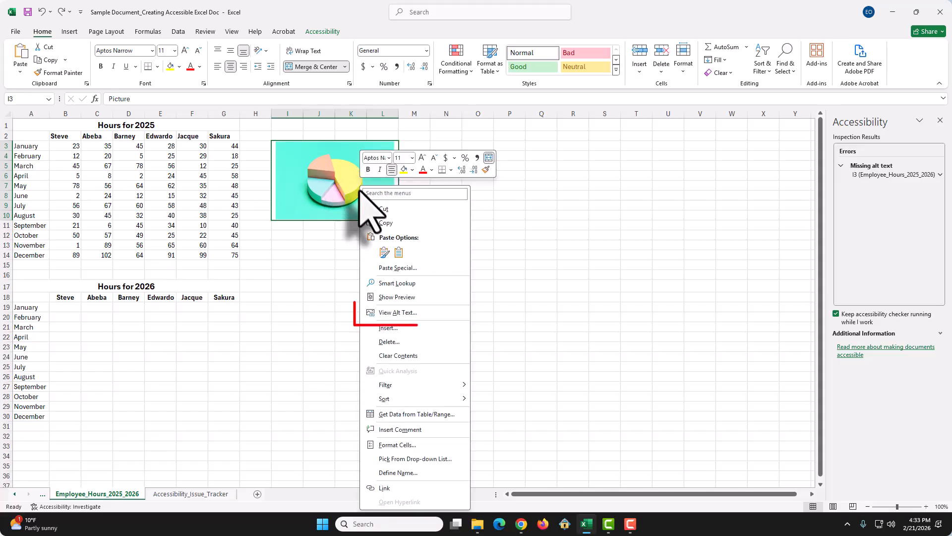
left_click(408, 314)
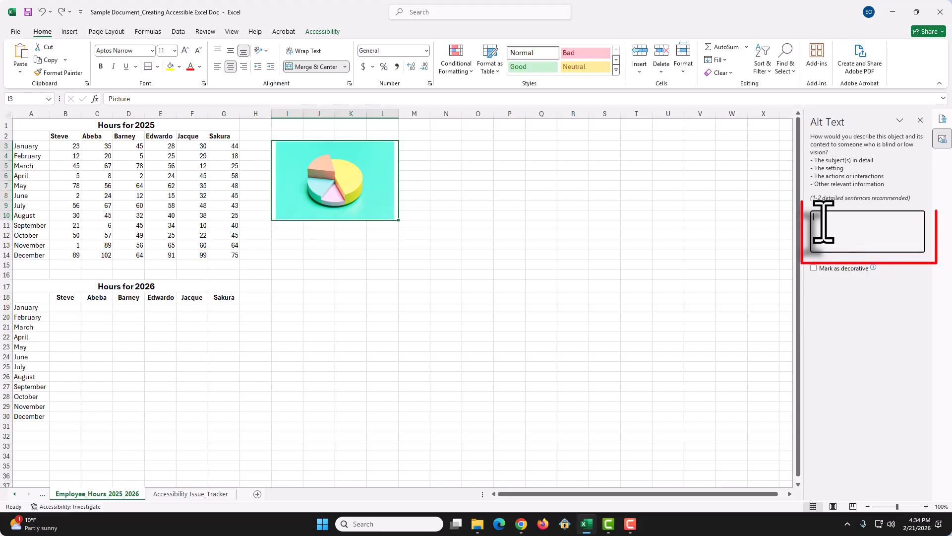
type("A colorful 3D pie chart with five segments in pastel yellow, pink, light blue, peach, and lavender, displayed on a turquoise background.")
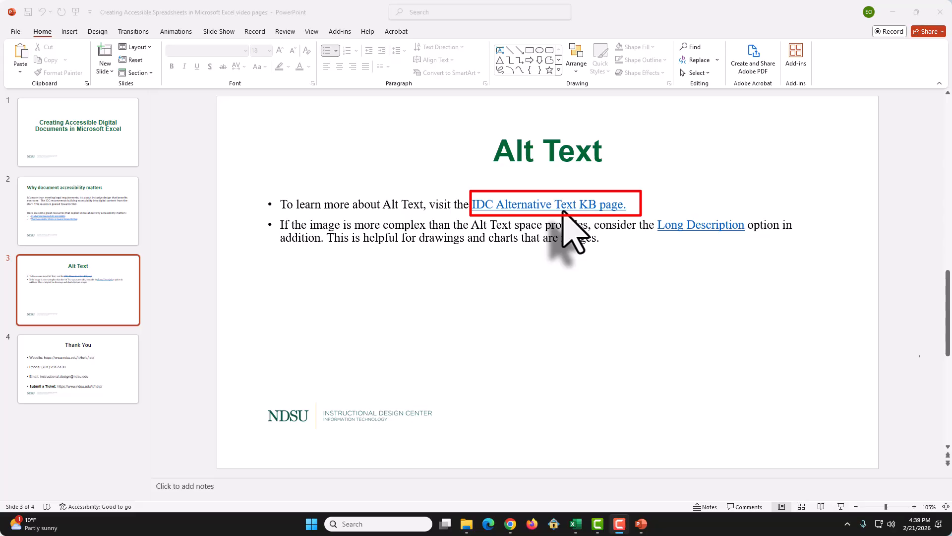
Step: View the linked IDC Alternative Text KB page and the Long Description page from the Alt Text slide in PowerPoint
left_click(563, 208)
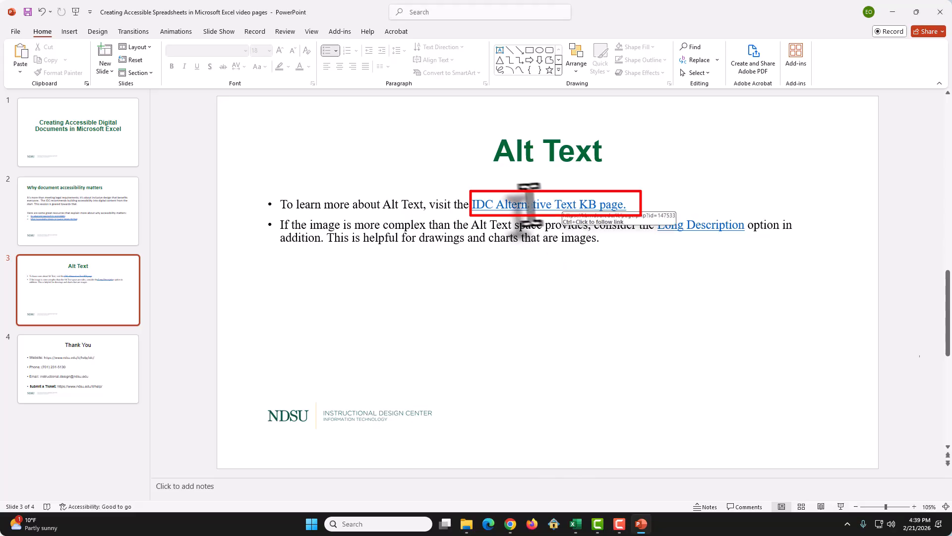
left_click(563, 209, "ctrl")
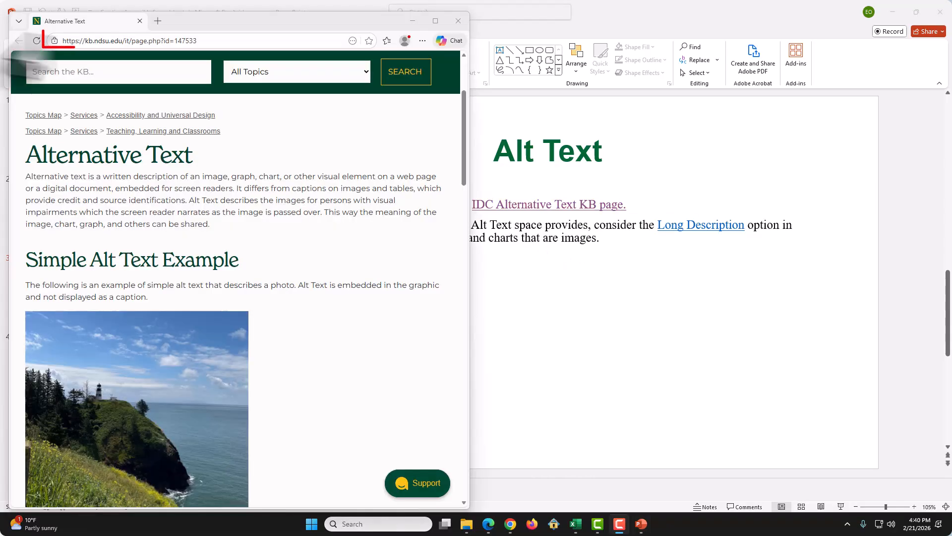
left_click(458, 21)
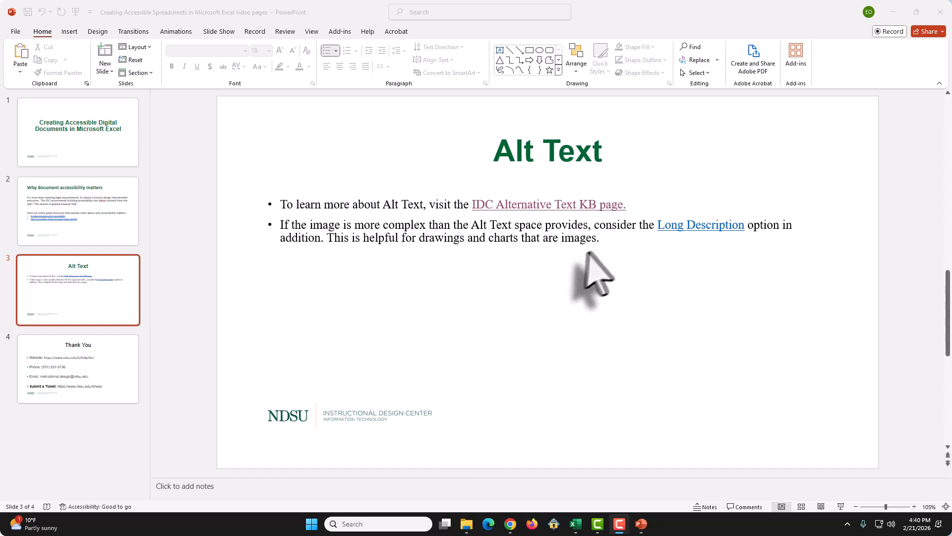
left_click(701, 226, "ctrl")
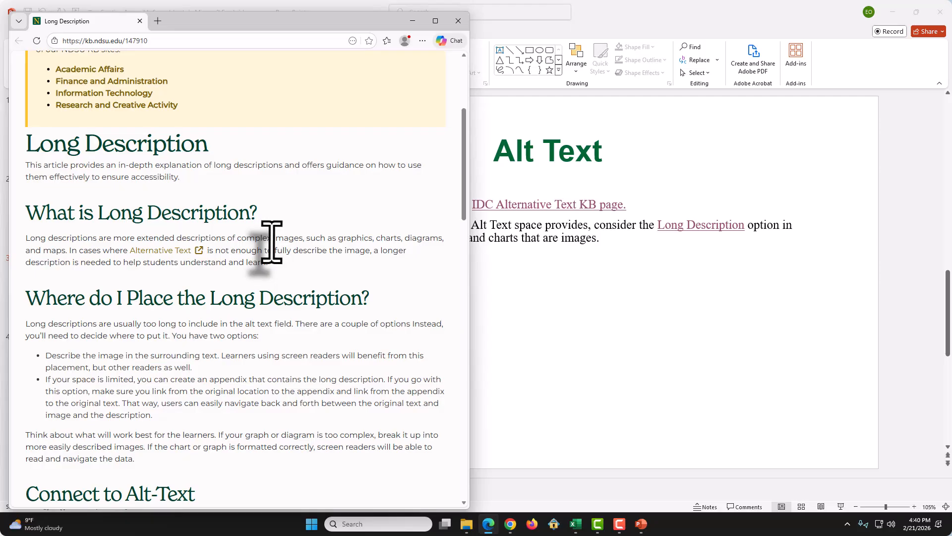